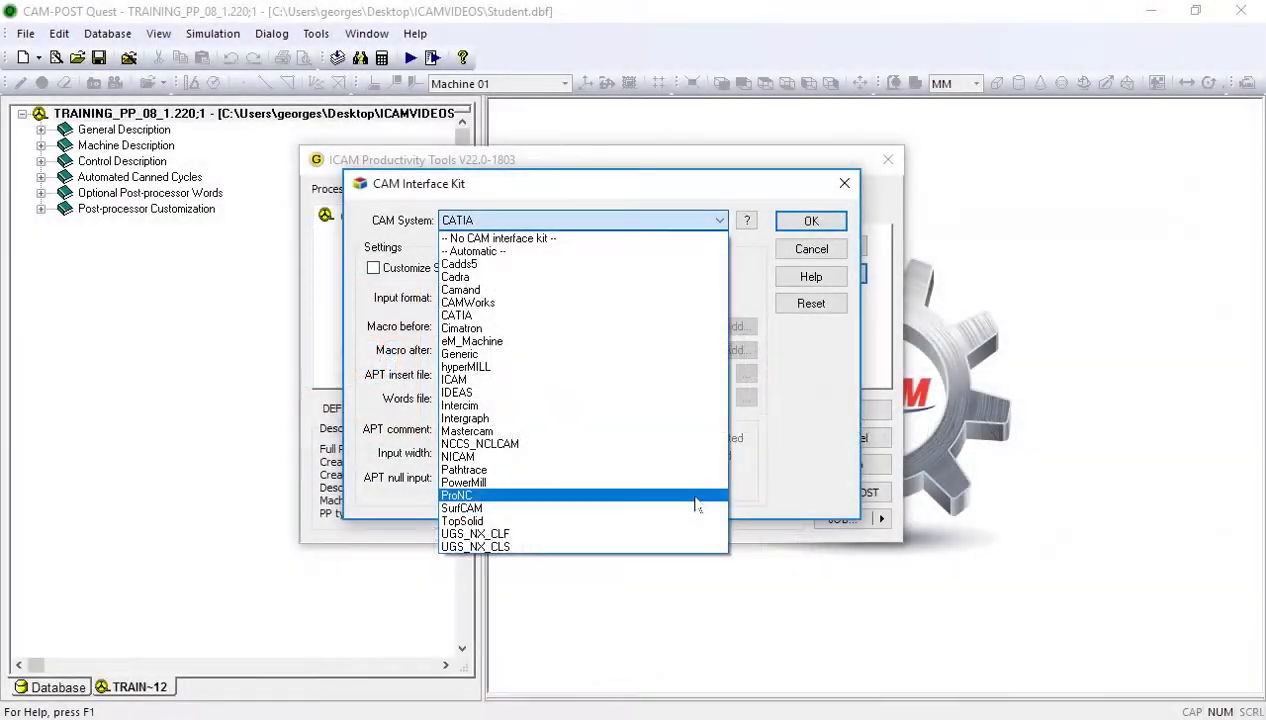
Switch the CAM interface kit to ProNC and update the definition file to match
click(540, 497)
click(811, 222)
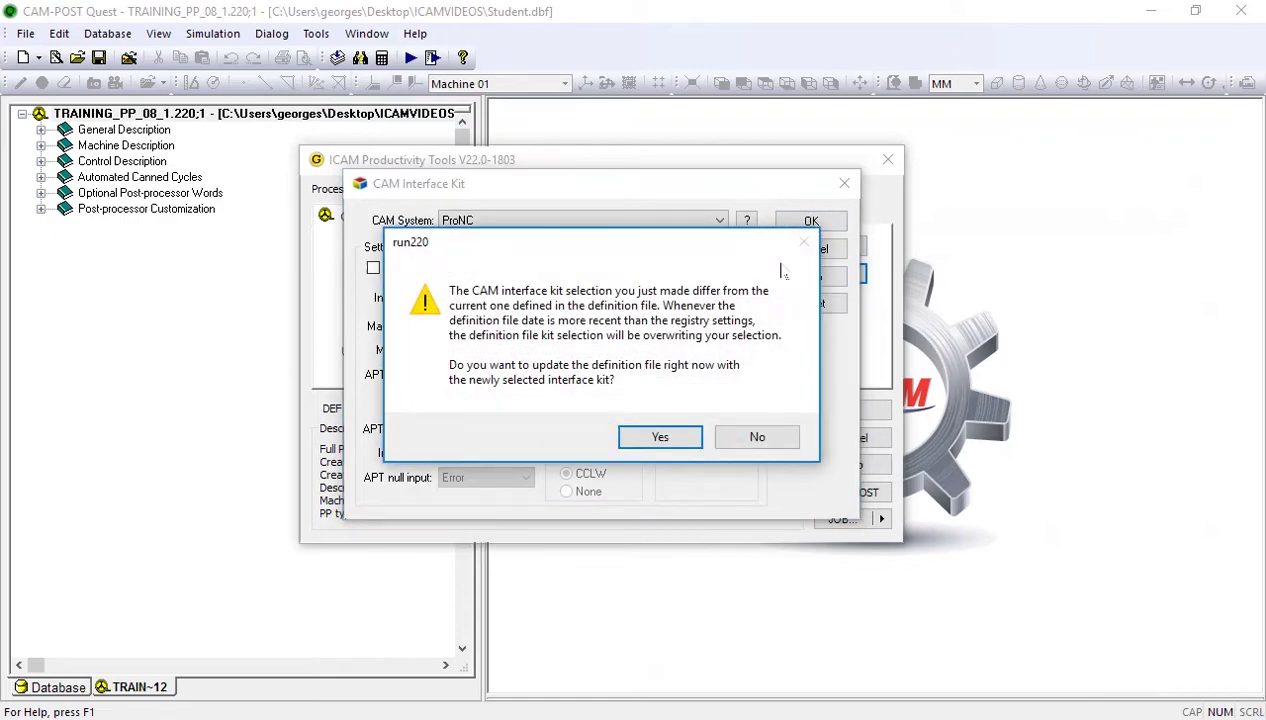
click(668, 436)
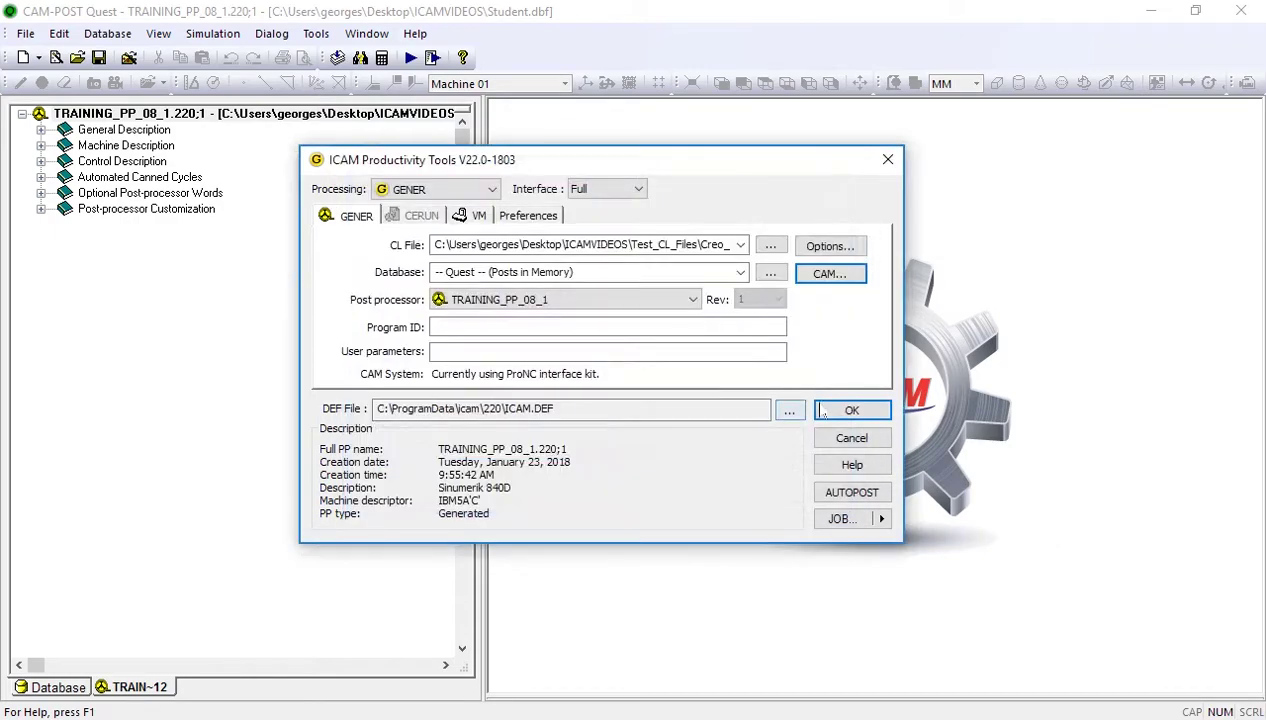
Post-process the Creo 5-axis milling CL file and review the Input and Output panes from the top
click(851, 411)
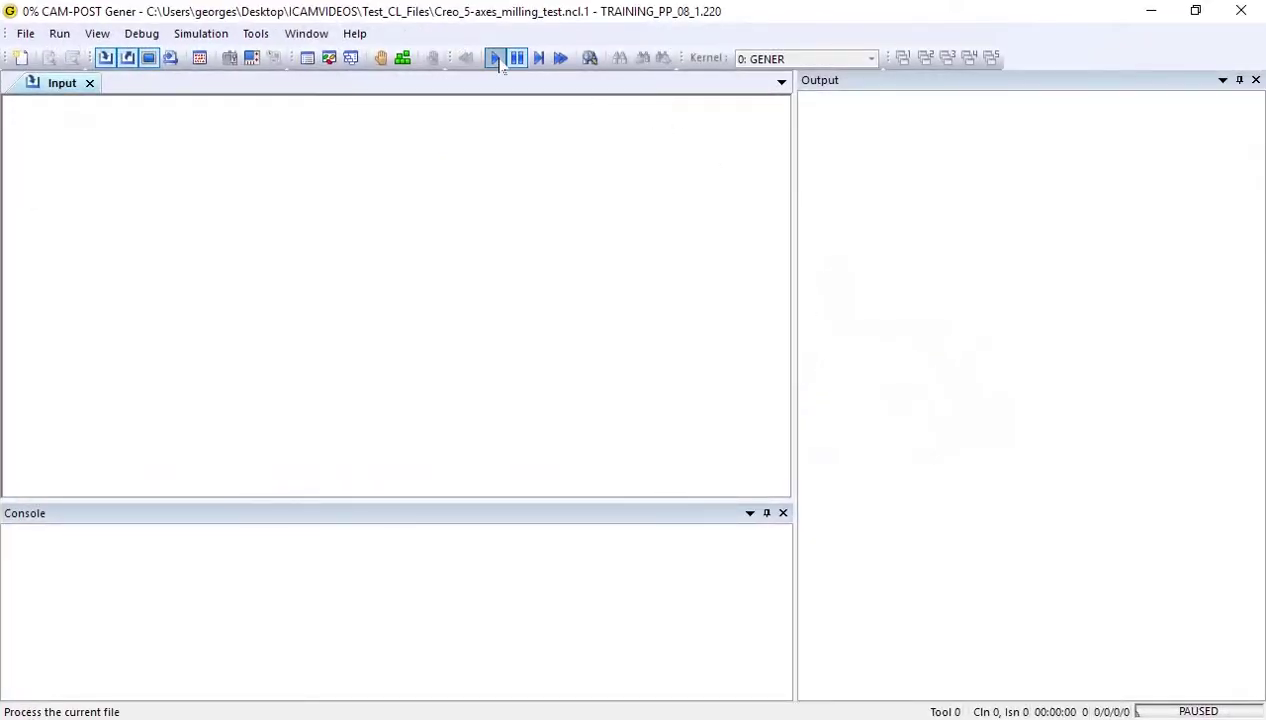
click(496, 57)
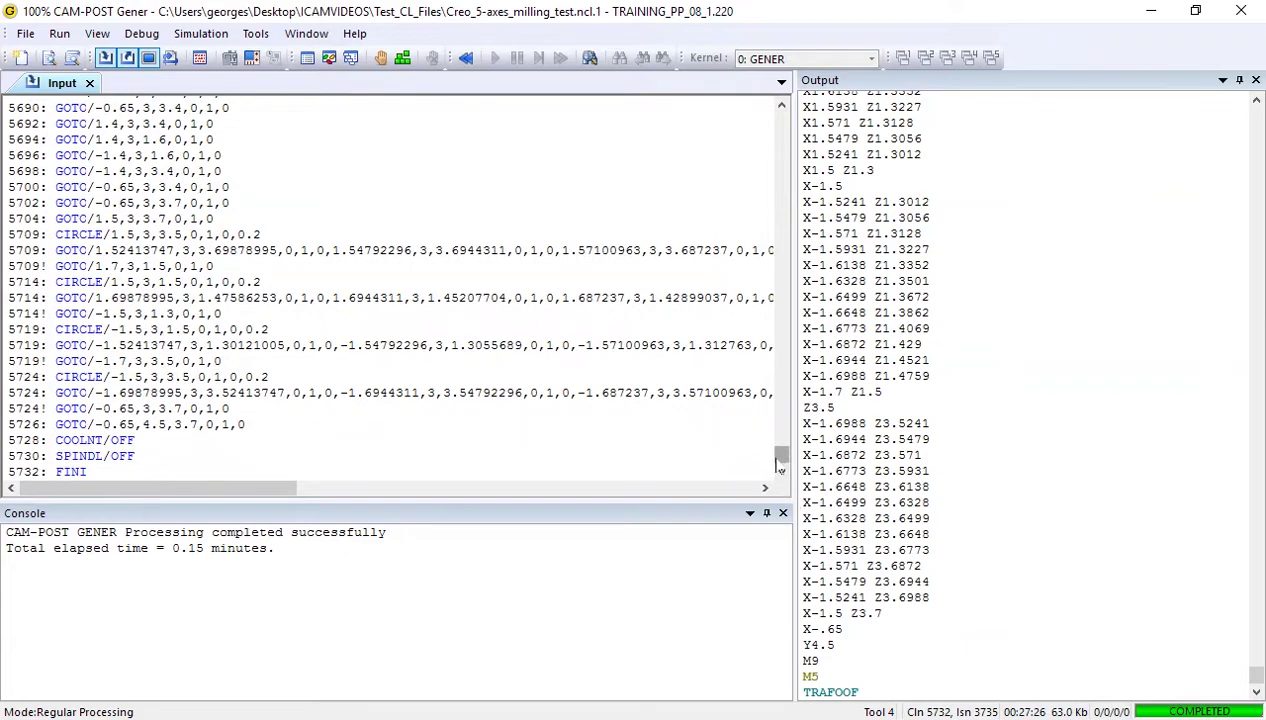
drag(781, 458, 781, 115)
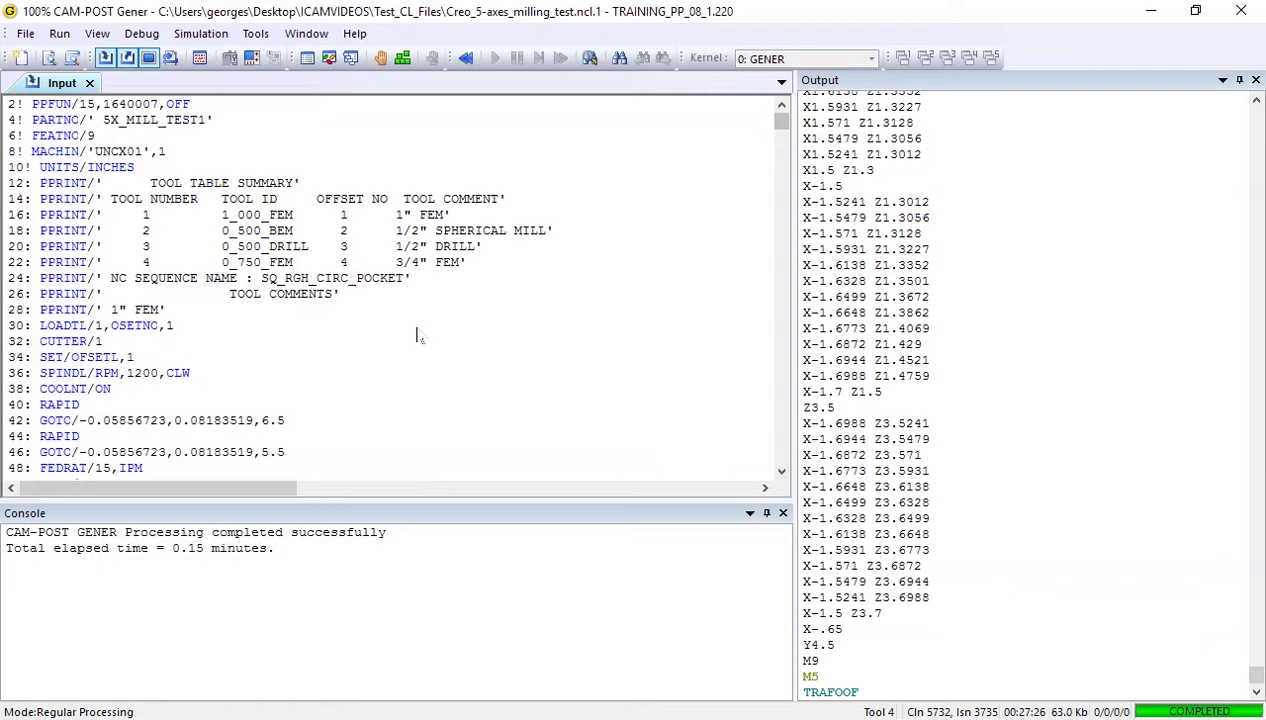
drag(1256, 676, 1206, 105)
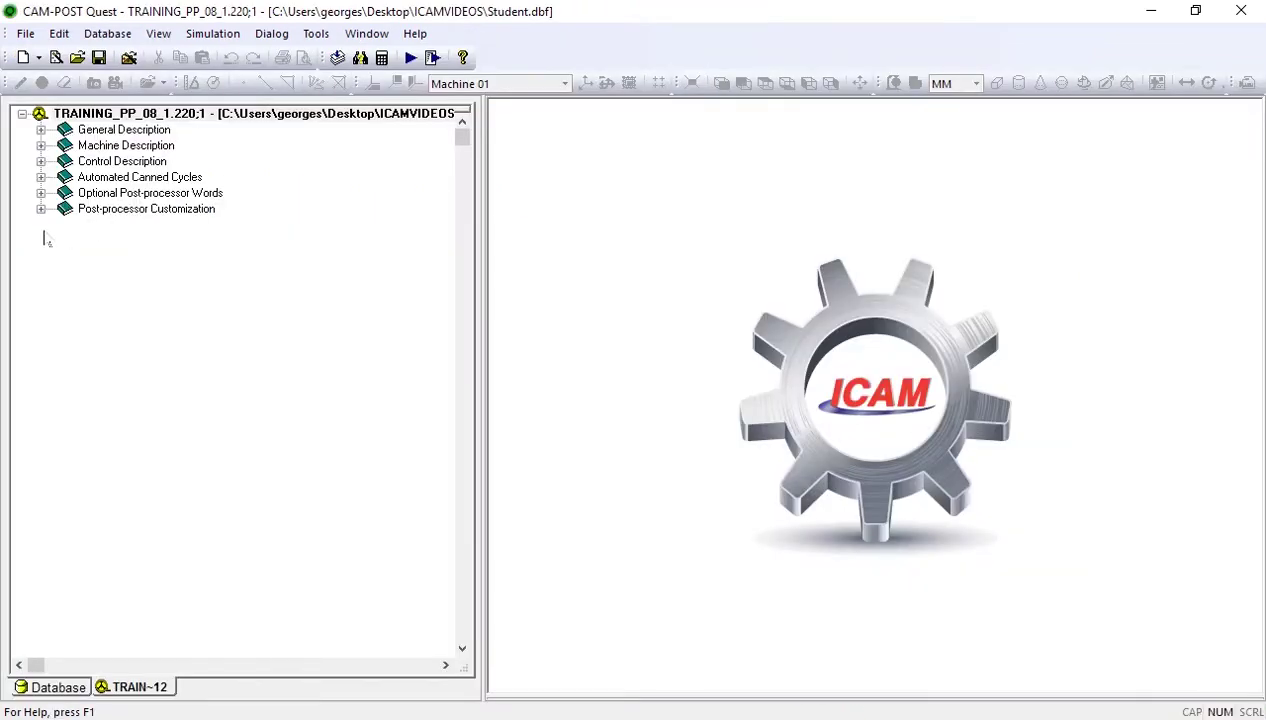
Under Optional Post-processor Words, set The PPRINT Command to be processed as DISPLY
click(41, 194)
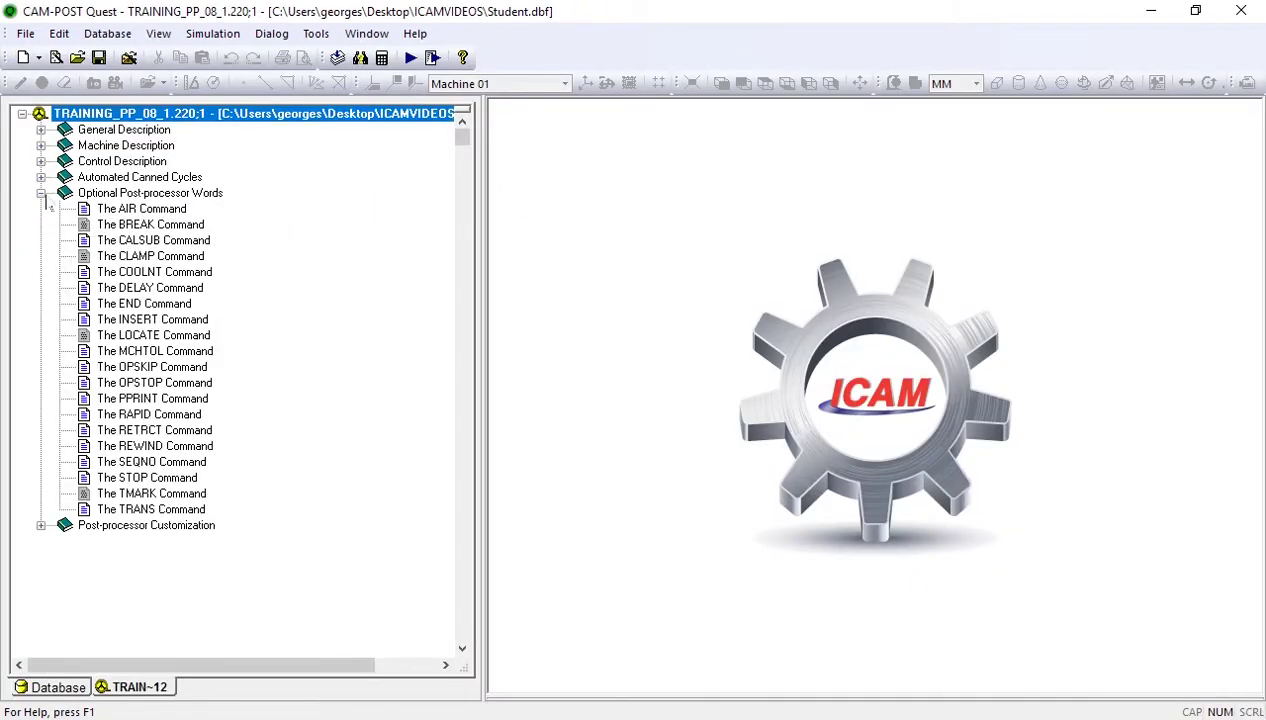
click(204, 400)
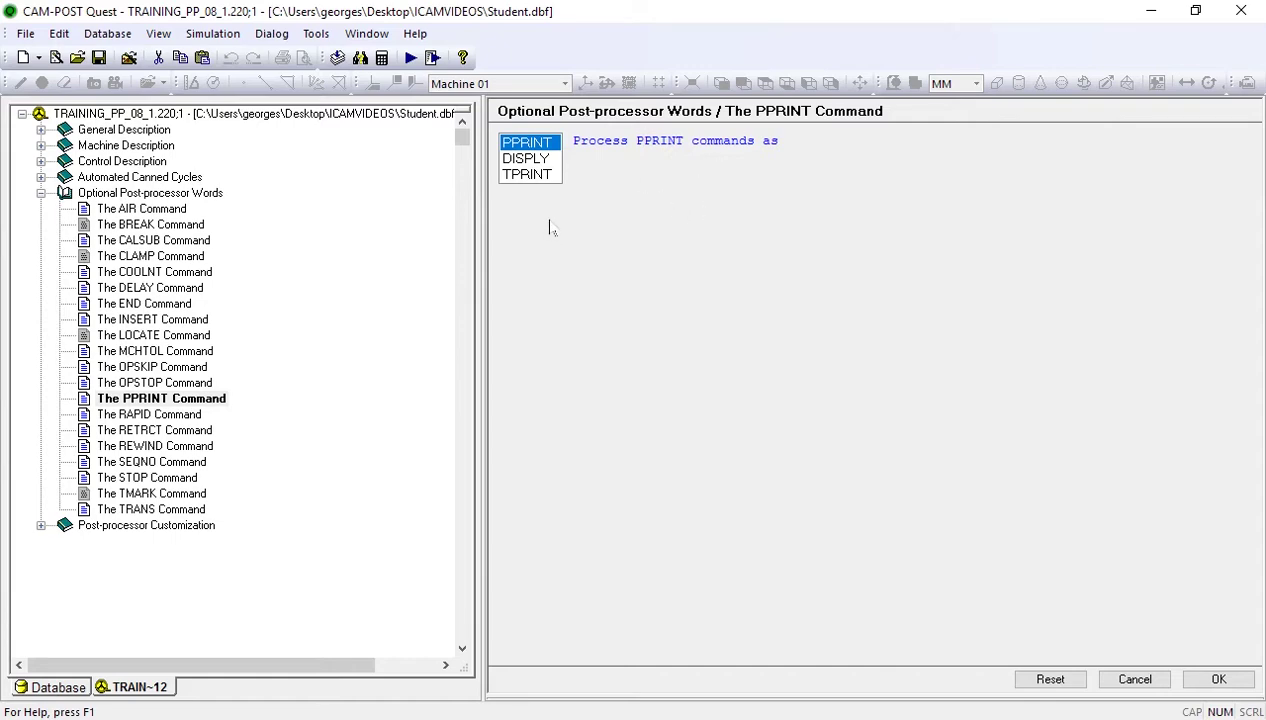
click(505, 160)
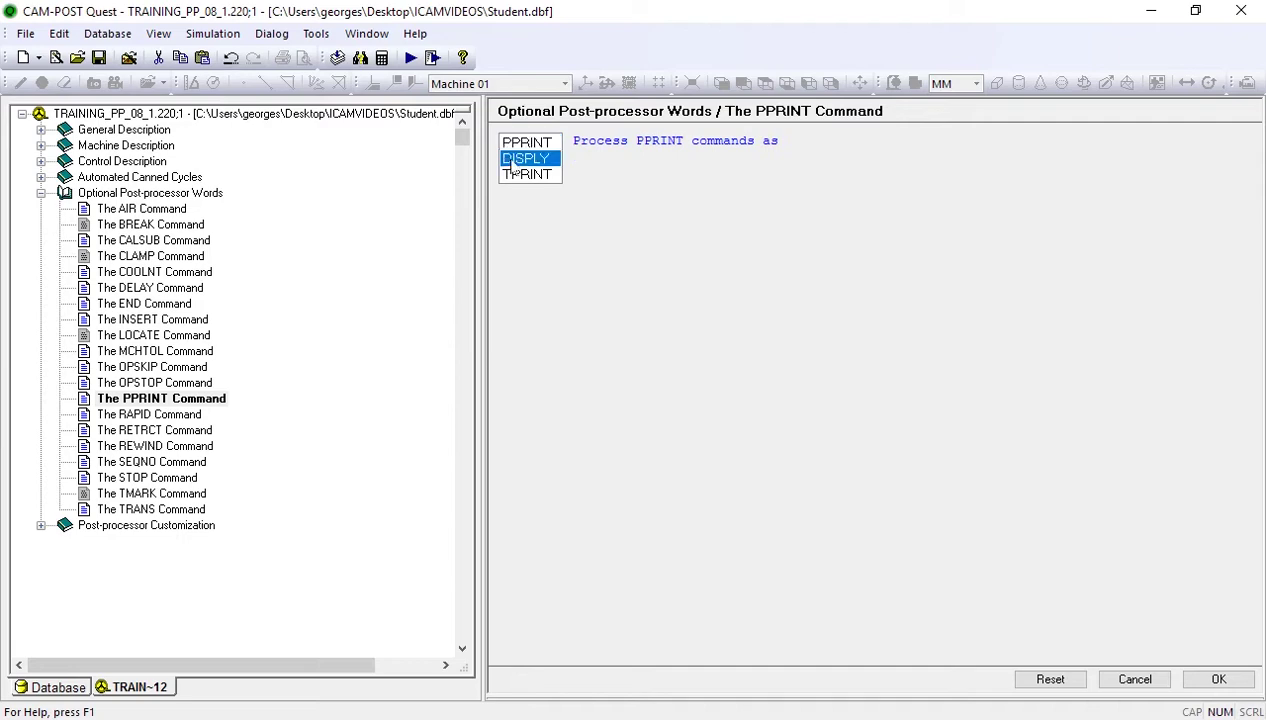
click(1200, 676)
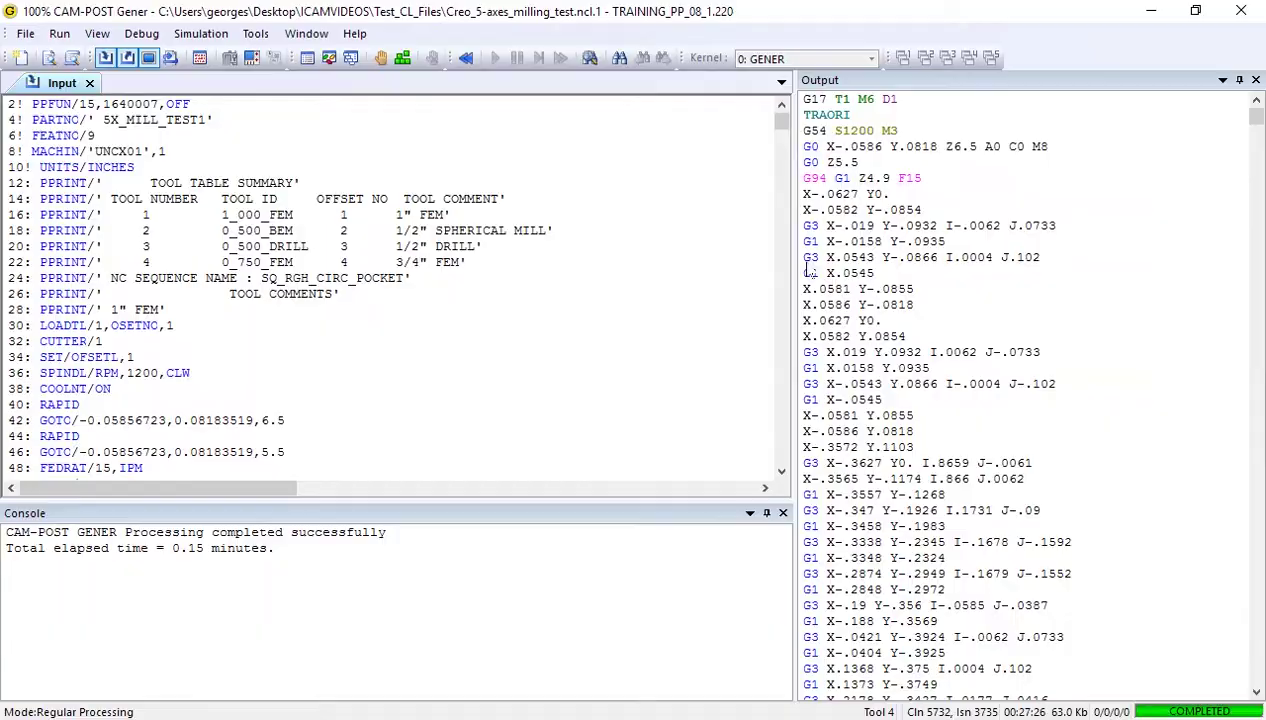
Reprocess the test file and check that the PPRINT comments now appear as MSG(...) lines
click(467, 60)
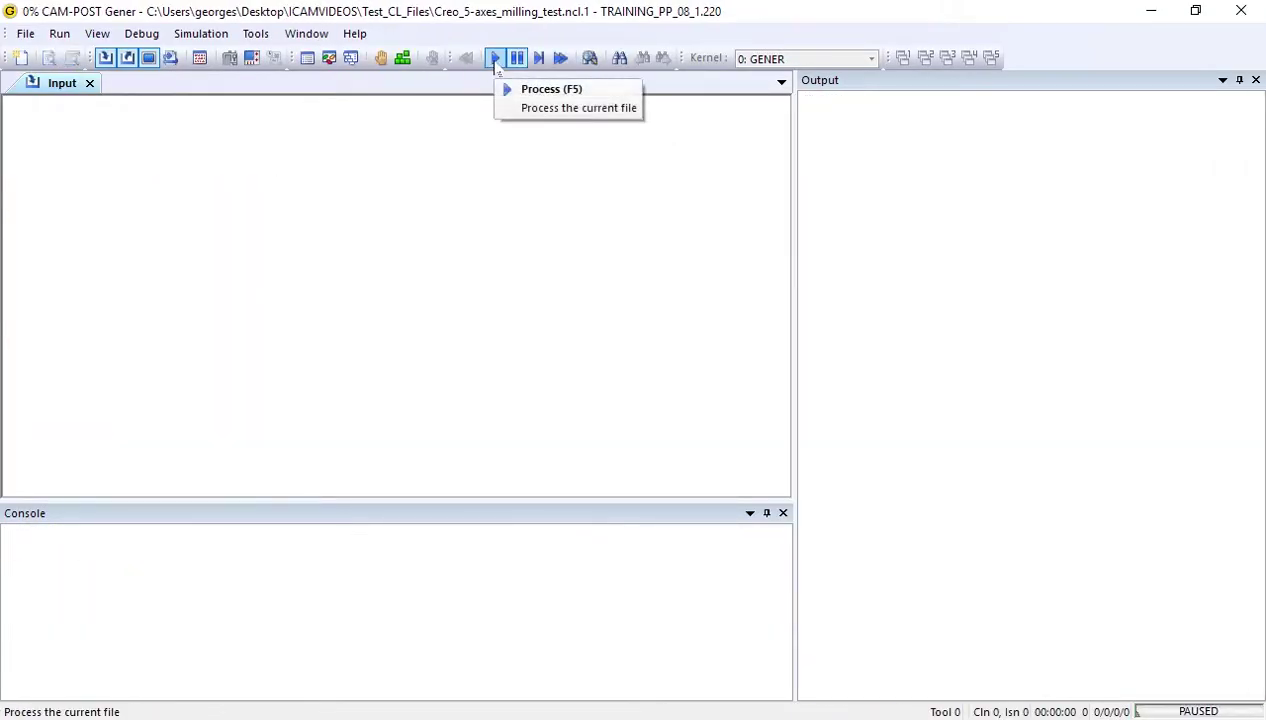
click(495, 60)
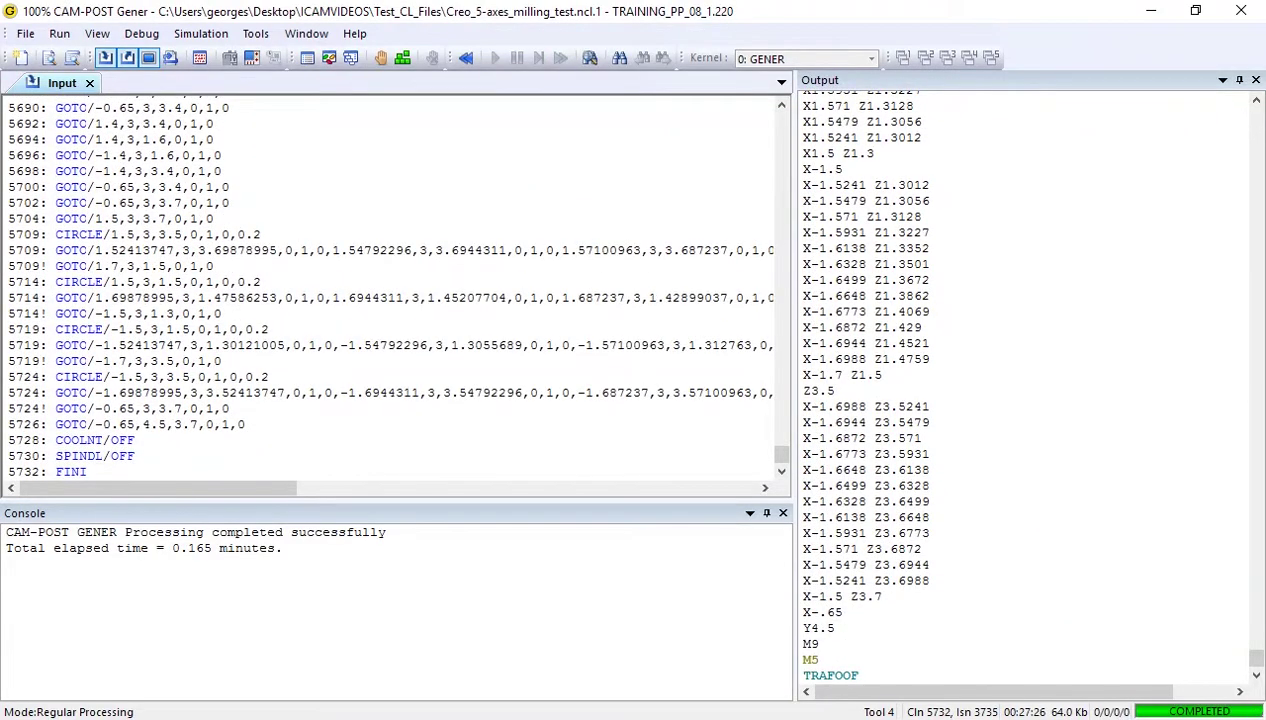
mouse_move(1256, 657)
mouse_down()
mouse_move(1254, 200)
mouse_move(1256, 660)
mouse_up()
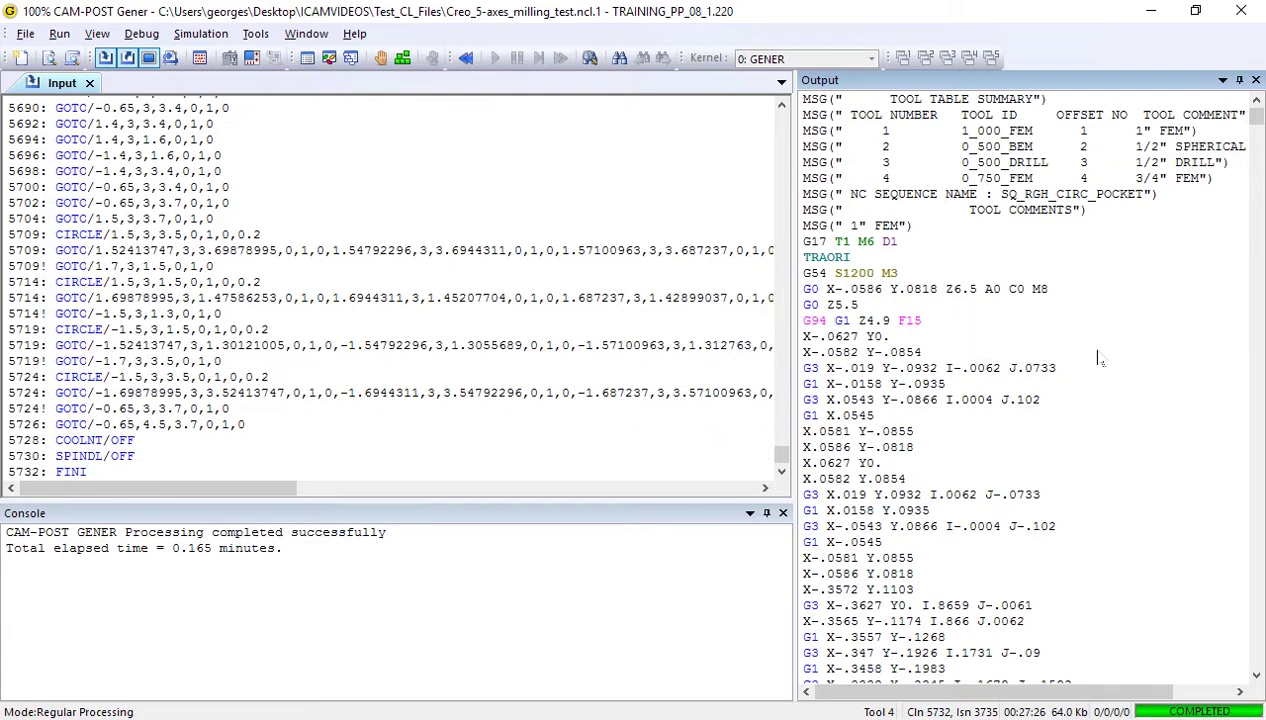
key(alt+Tab)
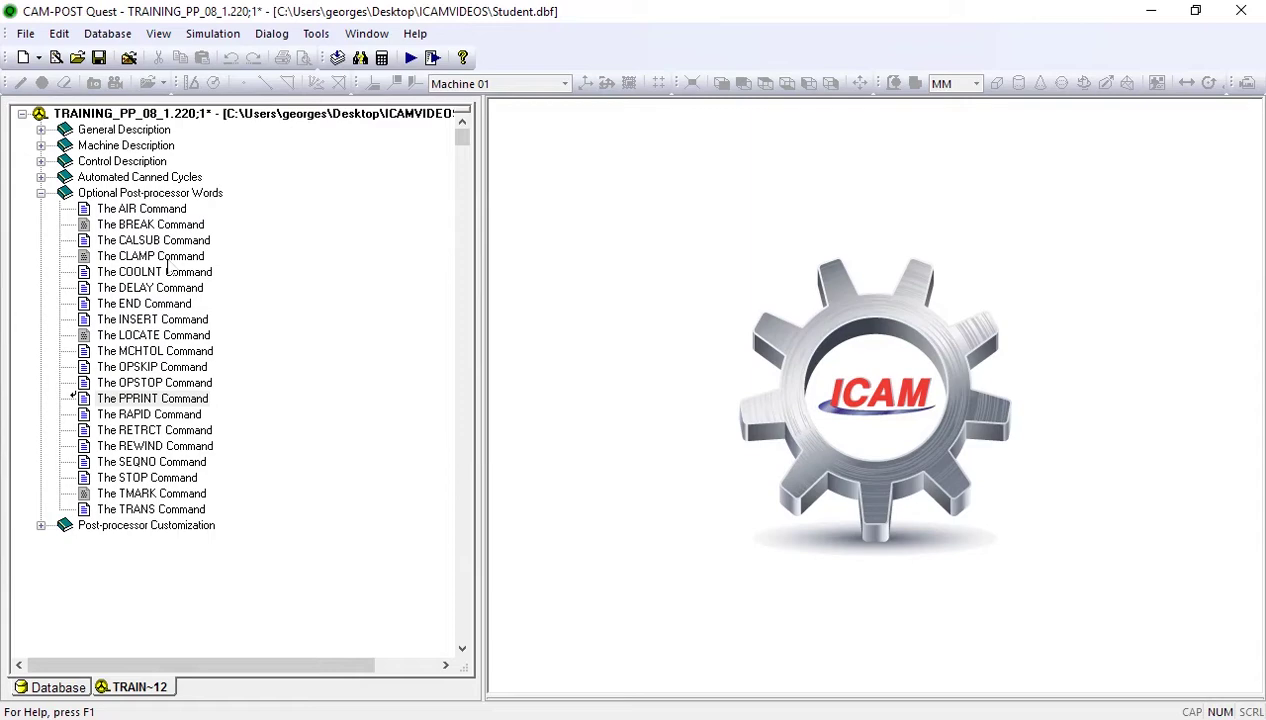
Change PPRINT processing from DISPLY to TPRINT and widen Gener's Output pane
click(180, 399)
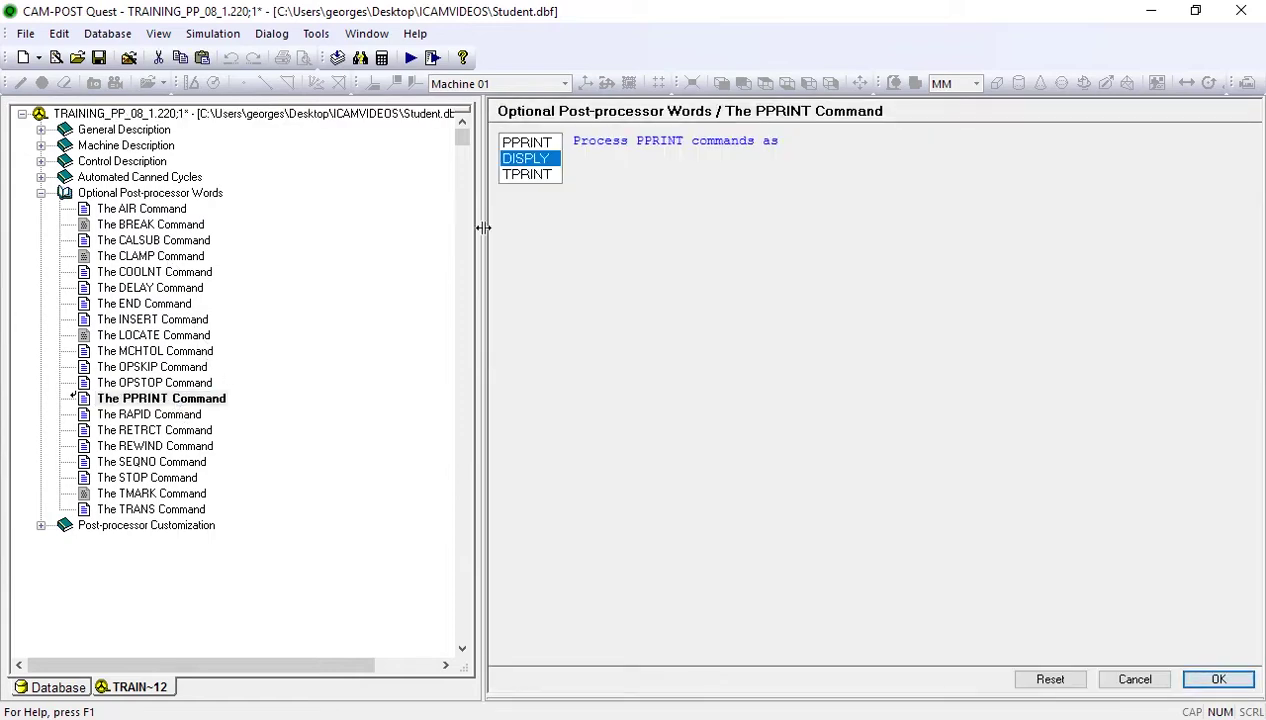
click(549, 176)
click(1210, 680)
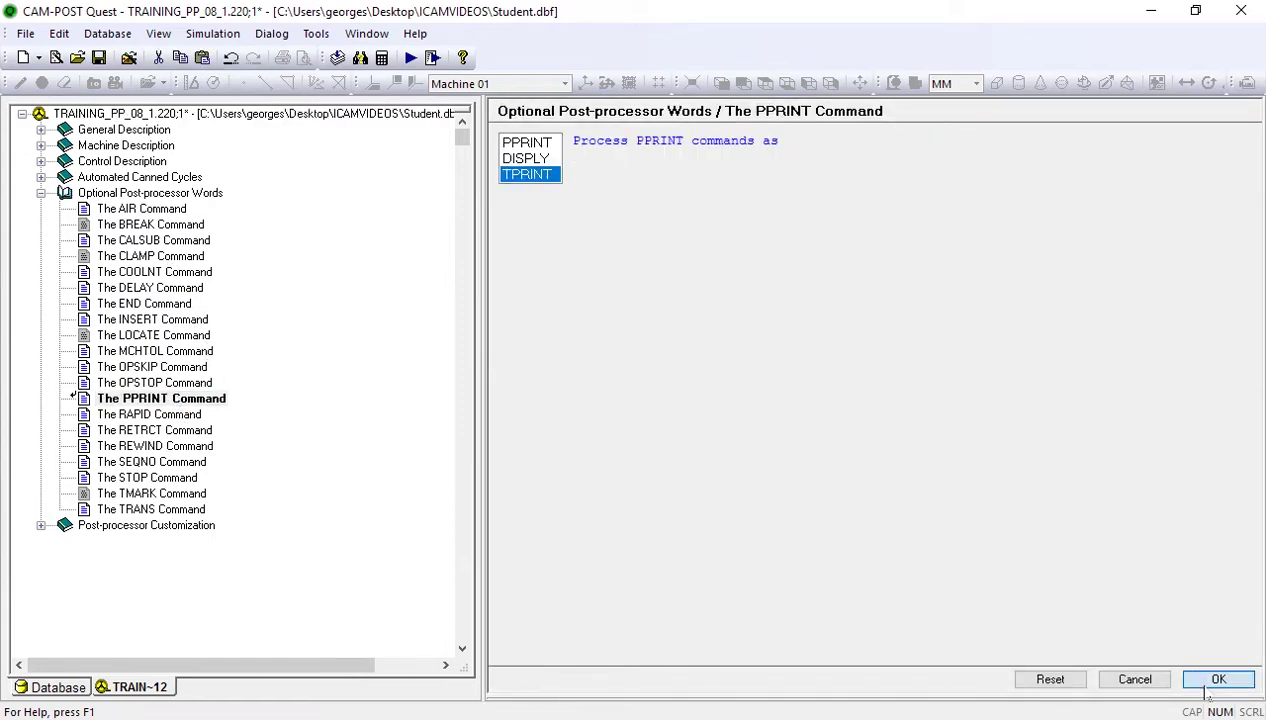
drag(1076, 381, 783, 375)
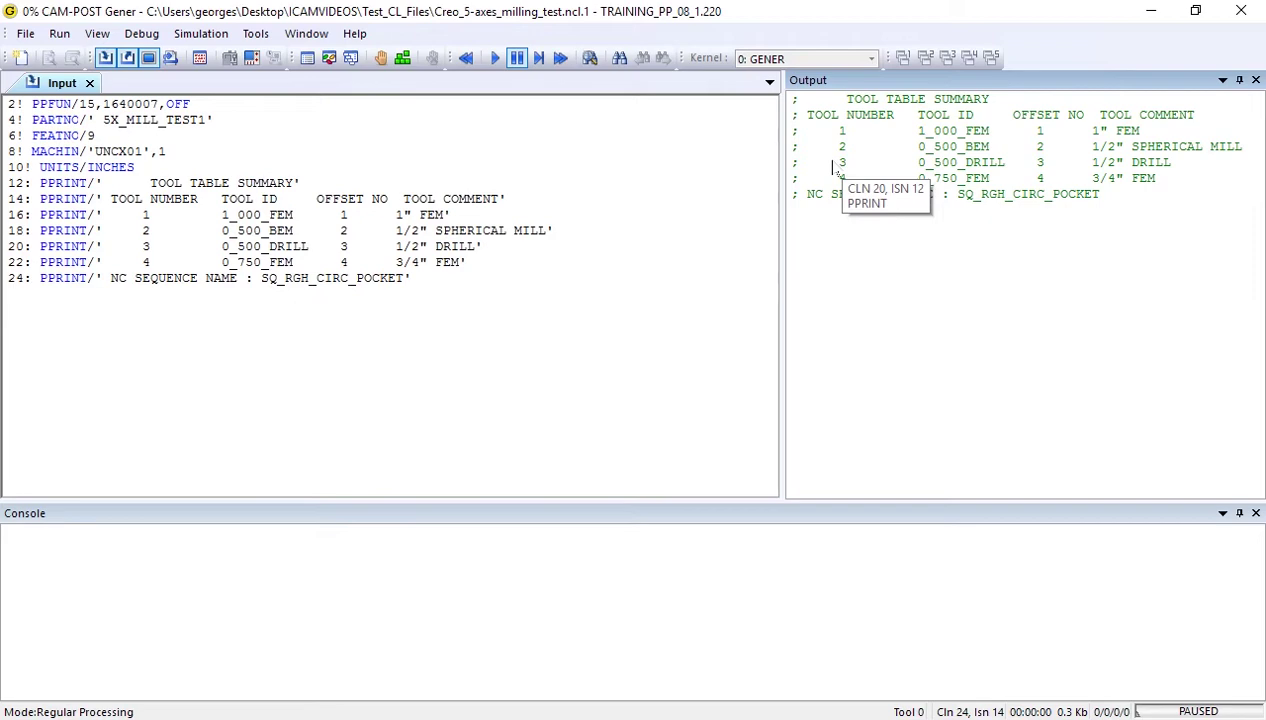
Step through the file to the first rapid moves, checking semicolon comments and M8 placement
key(F10)
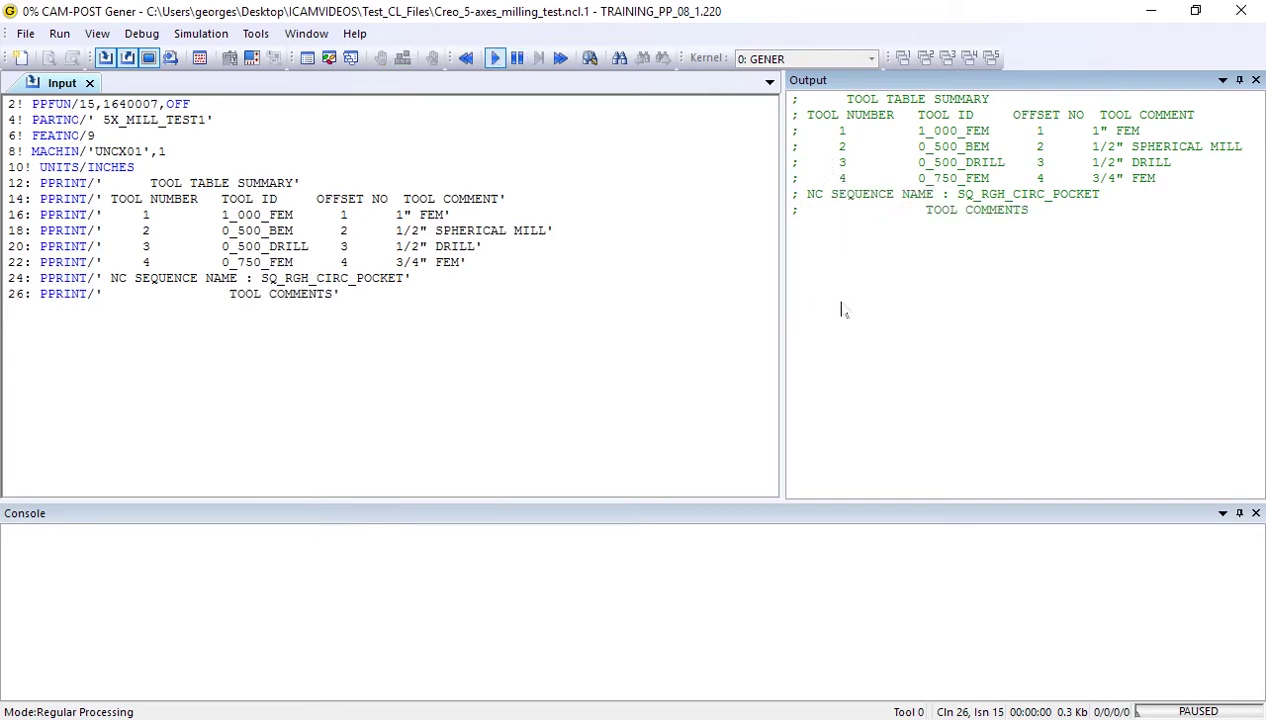
key(F5)
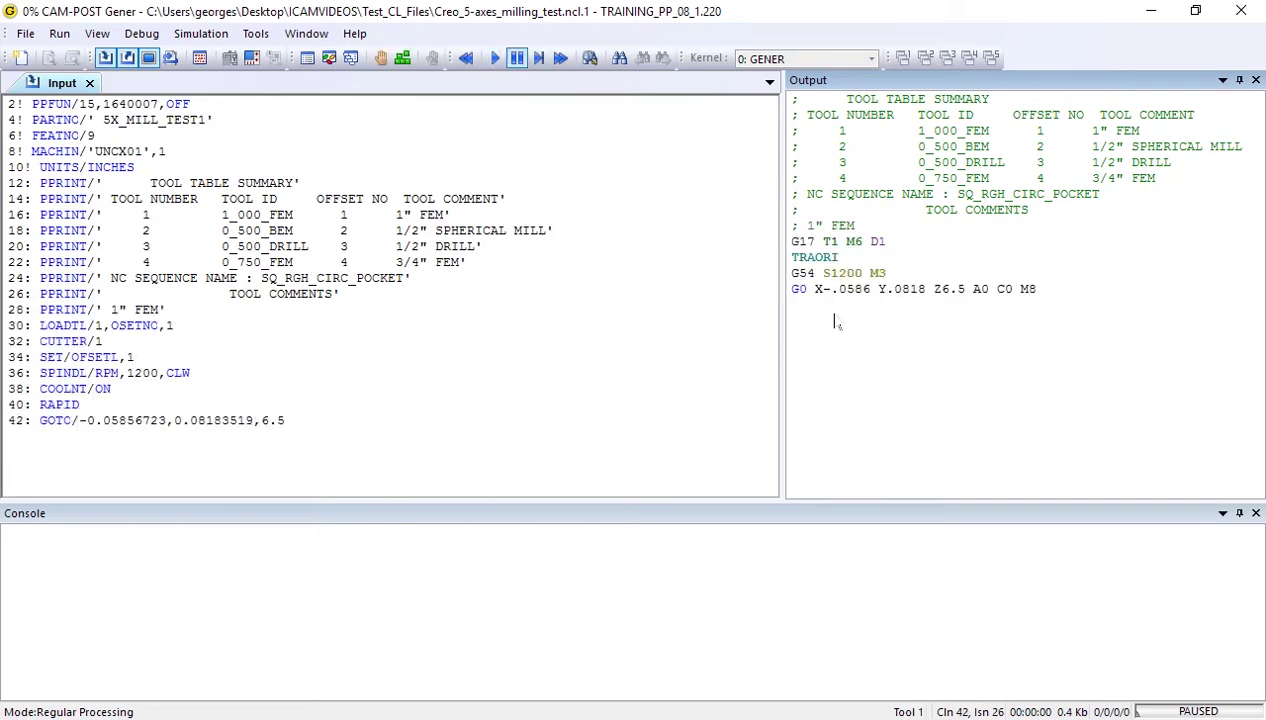
key(F5)
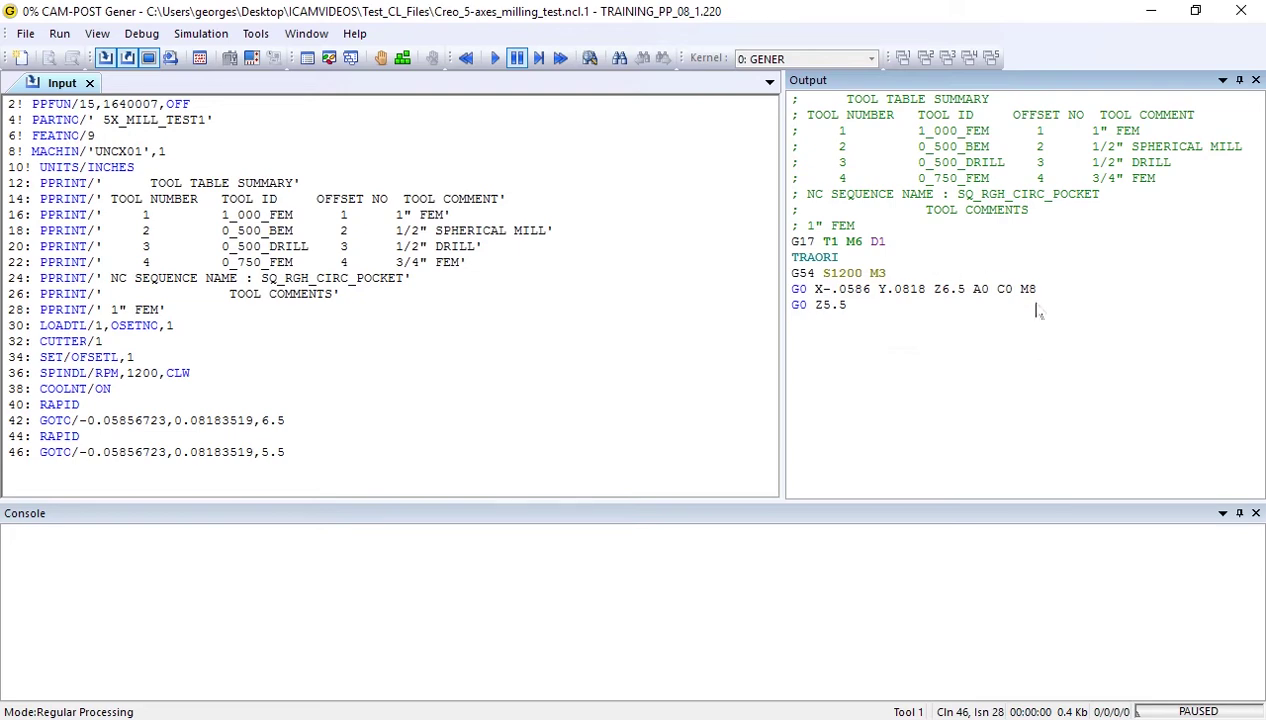
key(alt+Tab)
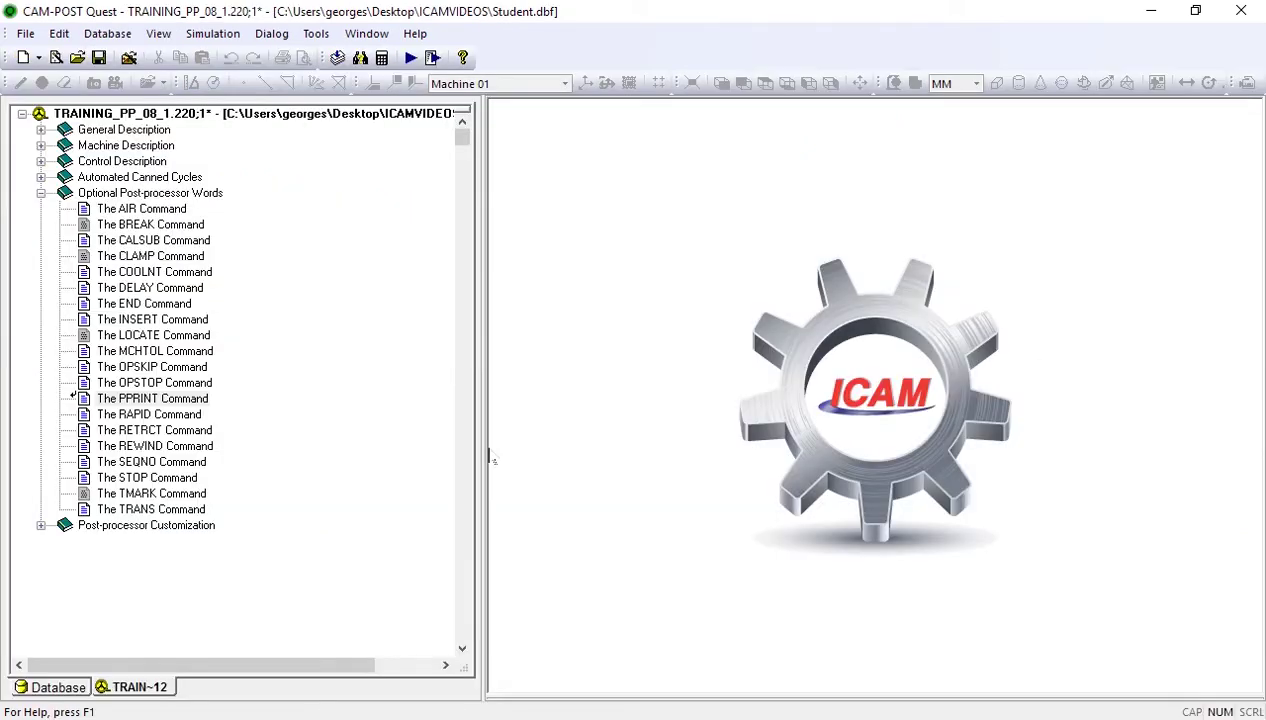
Set The COOLNT Command to defer coolant output to the next Feed motion
click(185, 271)
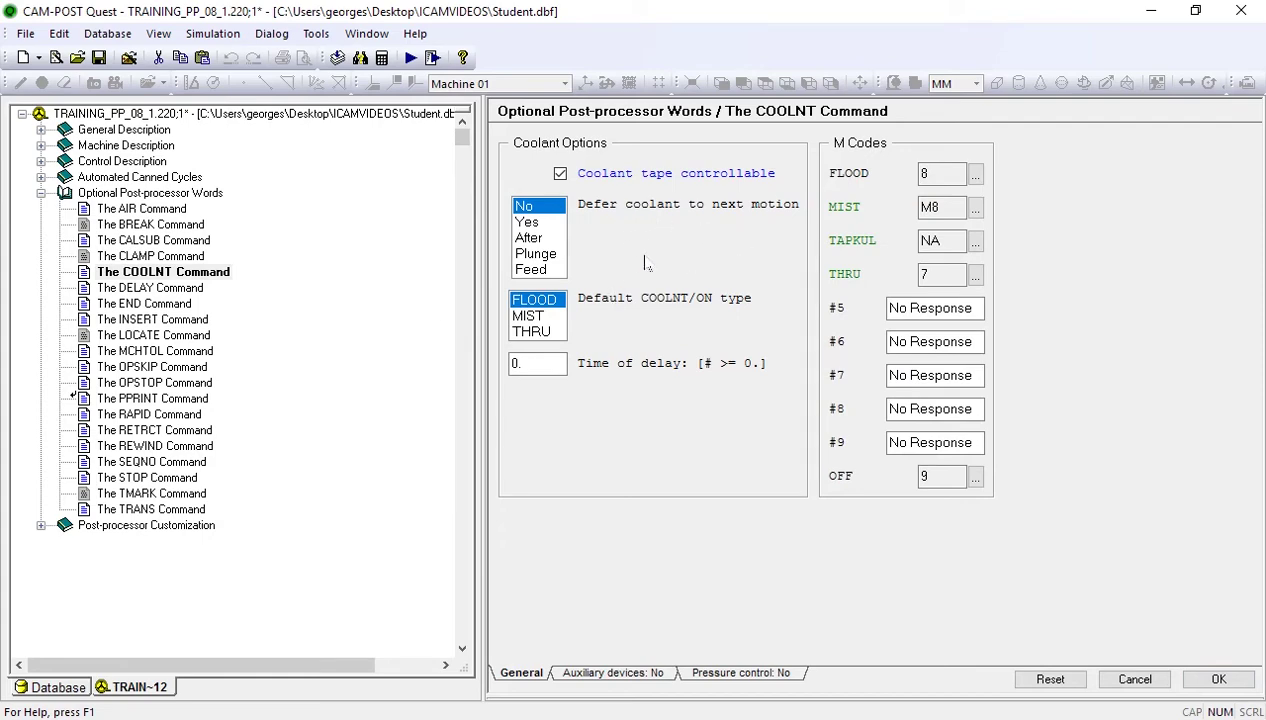
key(End)
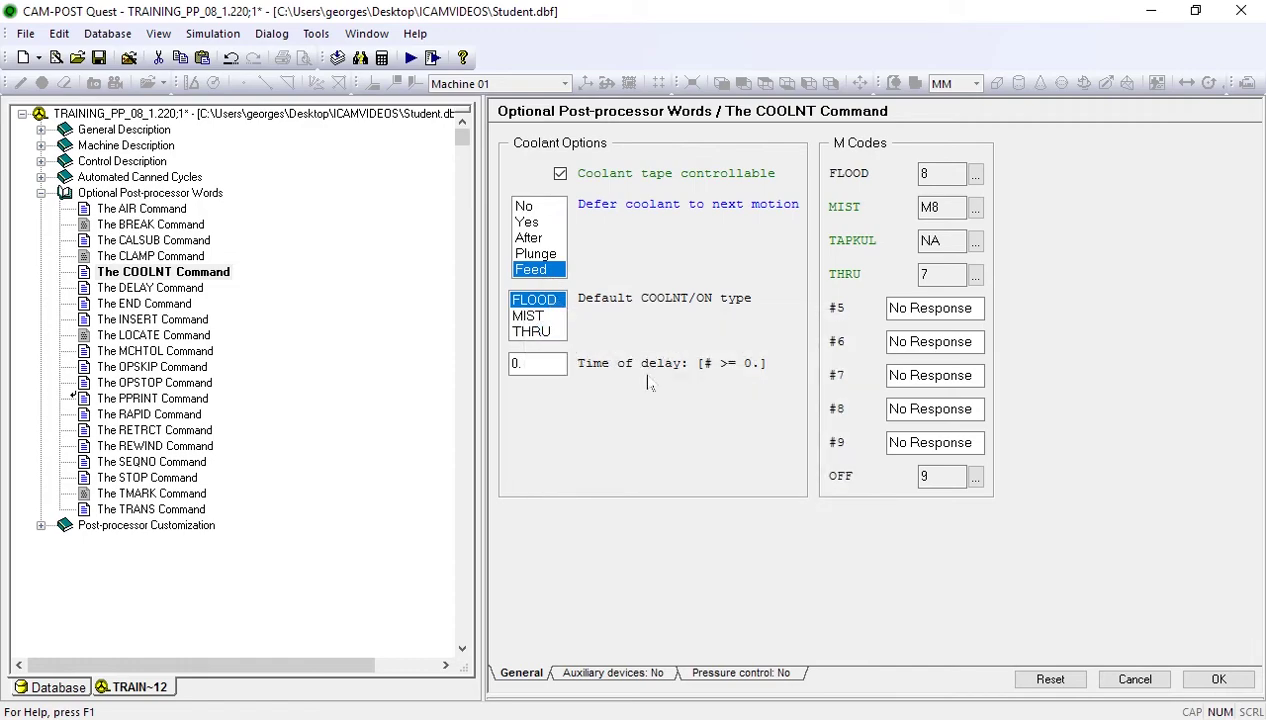
click(1220, 680)
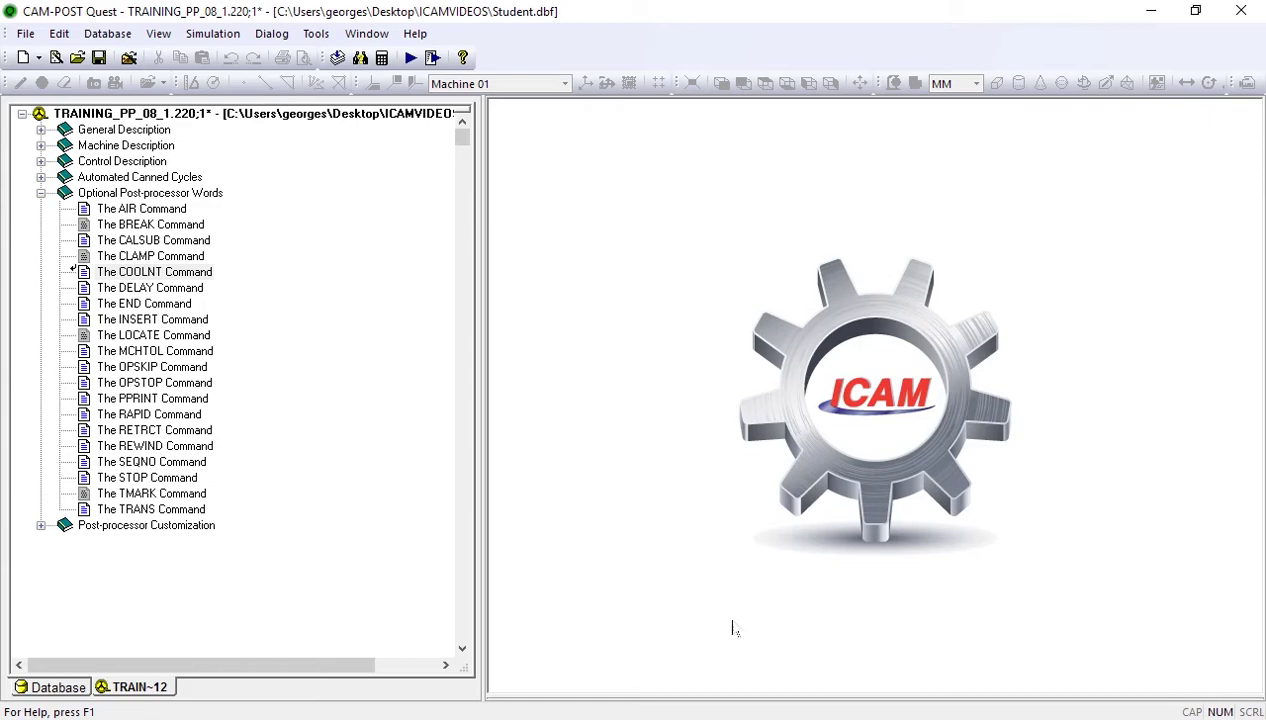
Restart the Gener run from the beginning, confirming the cancel with Yes
key(alt+Tab)
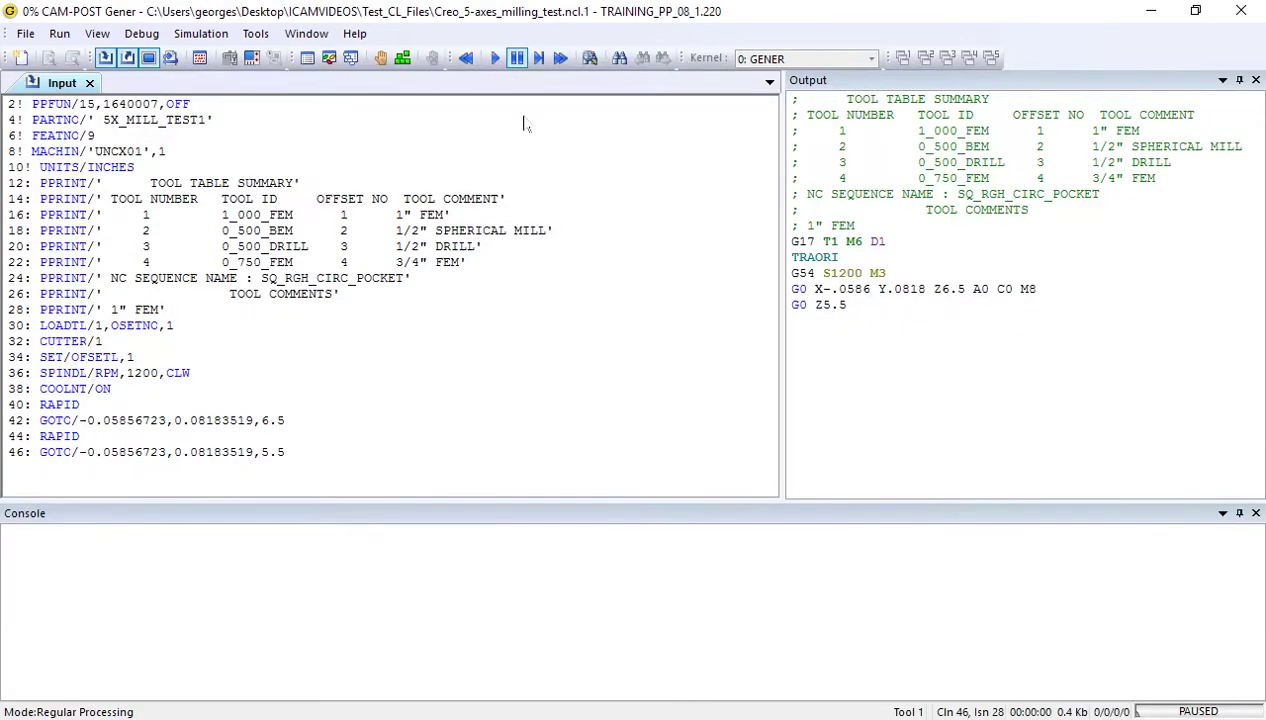
click(463, 58)
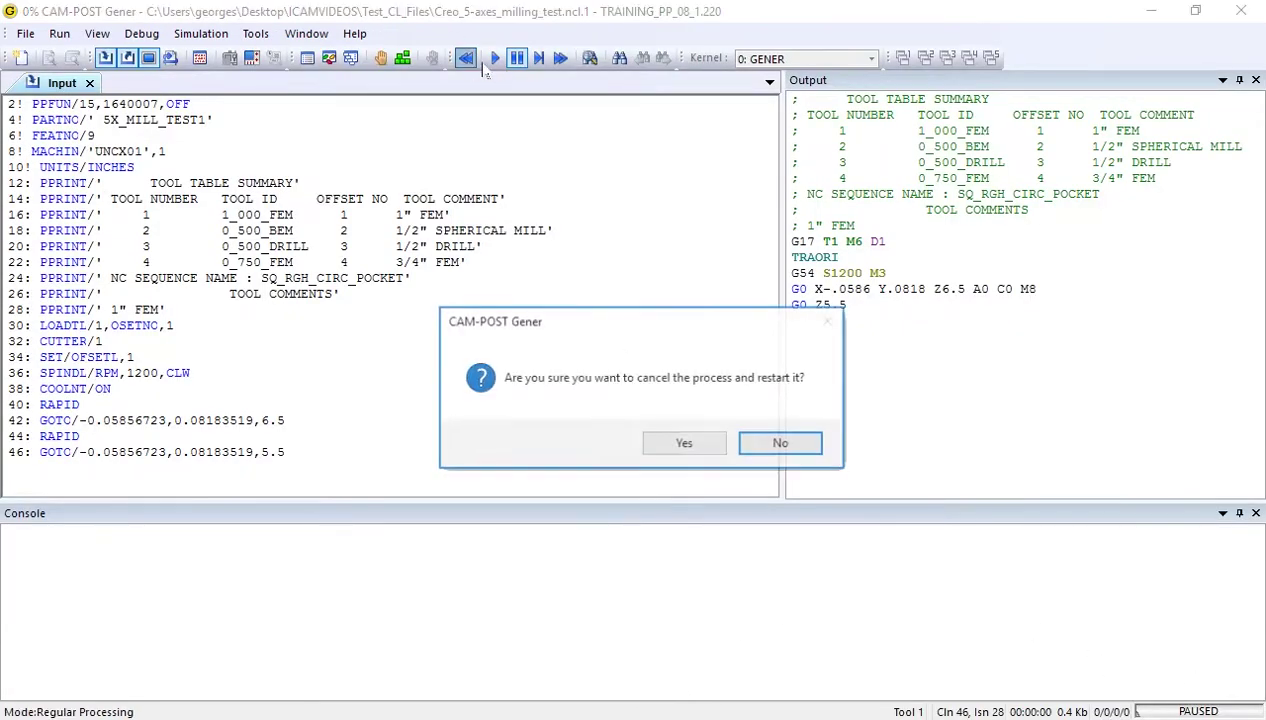
click(689, 443)
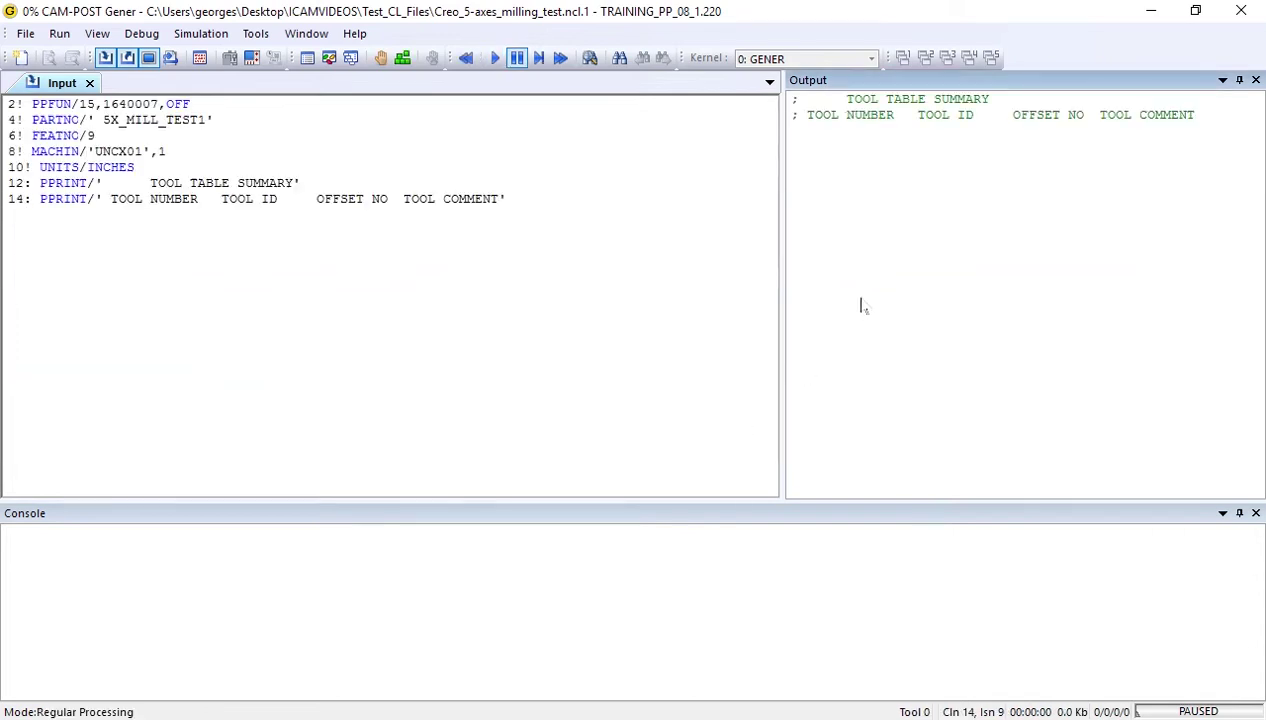